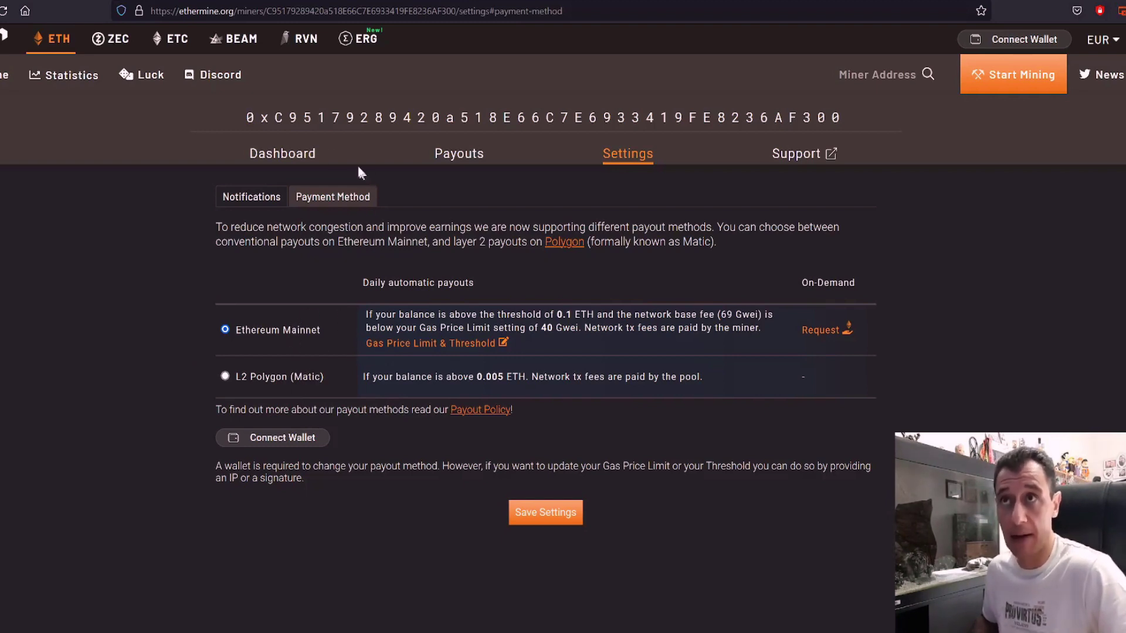
pyautogui.click(308, 156)
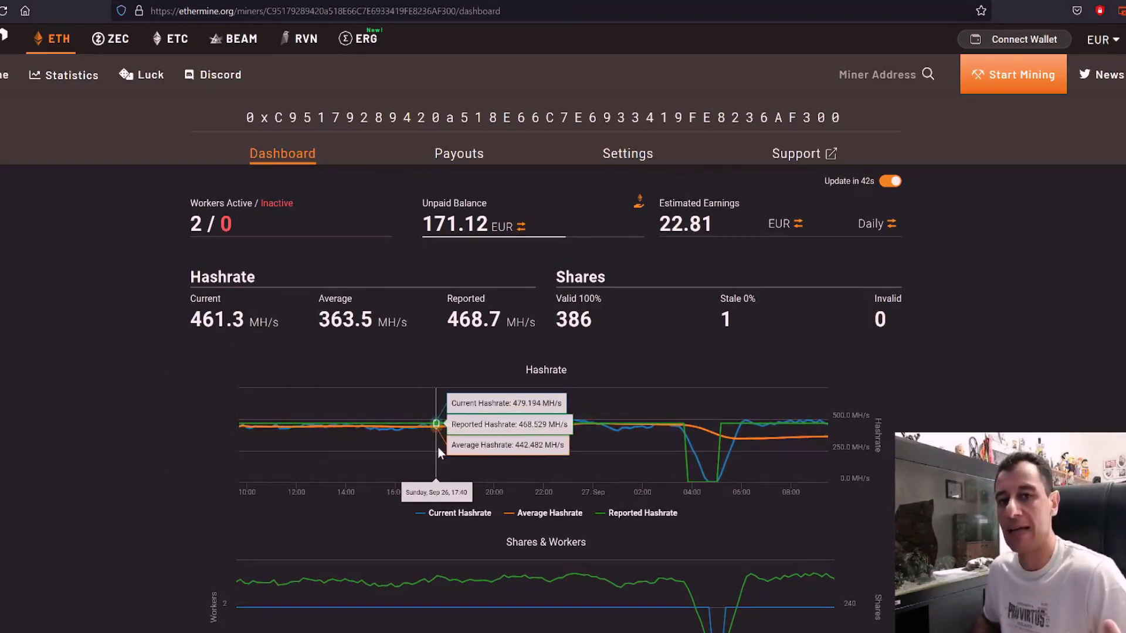
pyautogui.moveTo(327, 321)
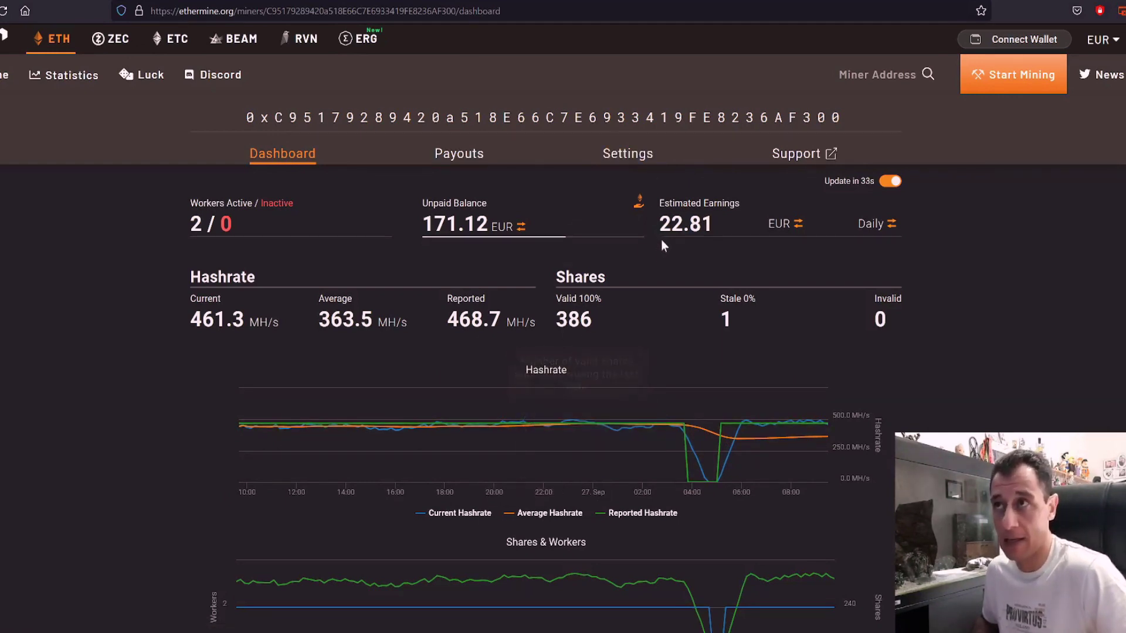
pyautogui.click(629, 166)
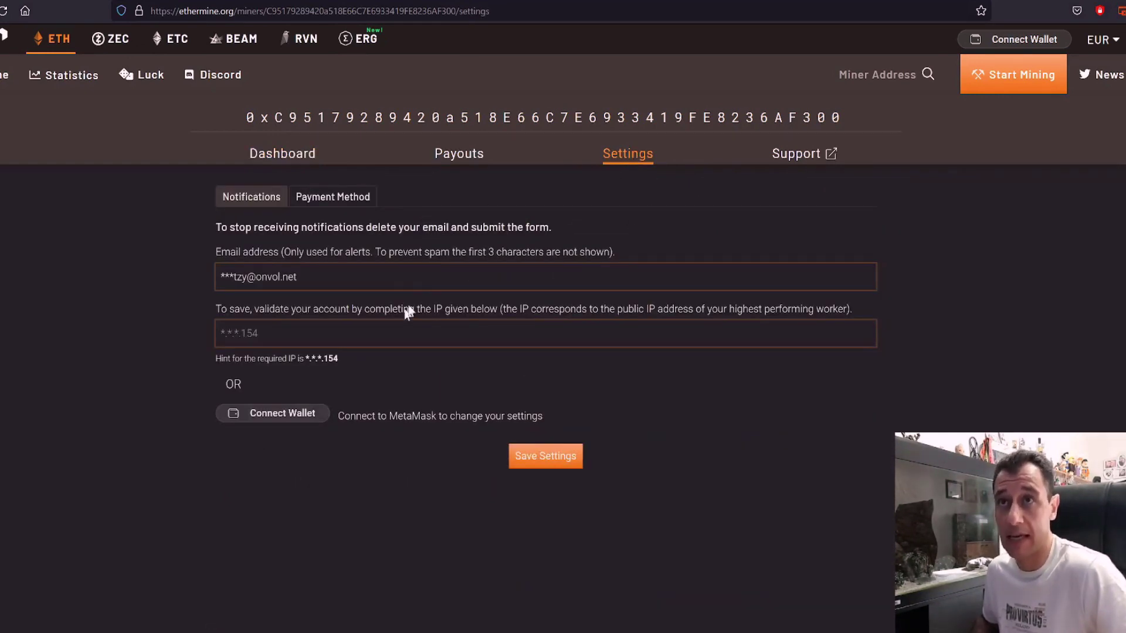
pyautogui.click(333, 198)
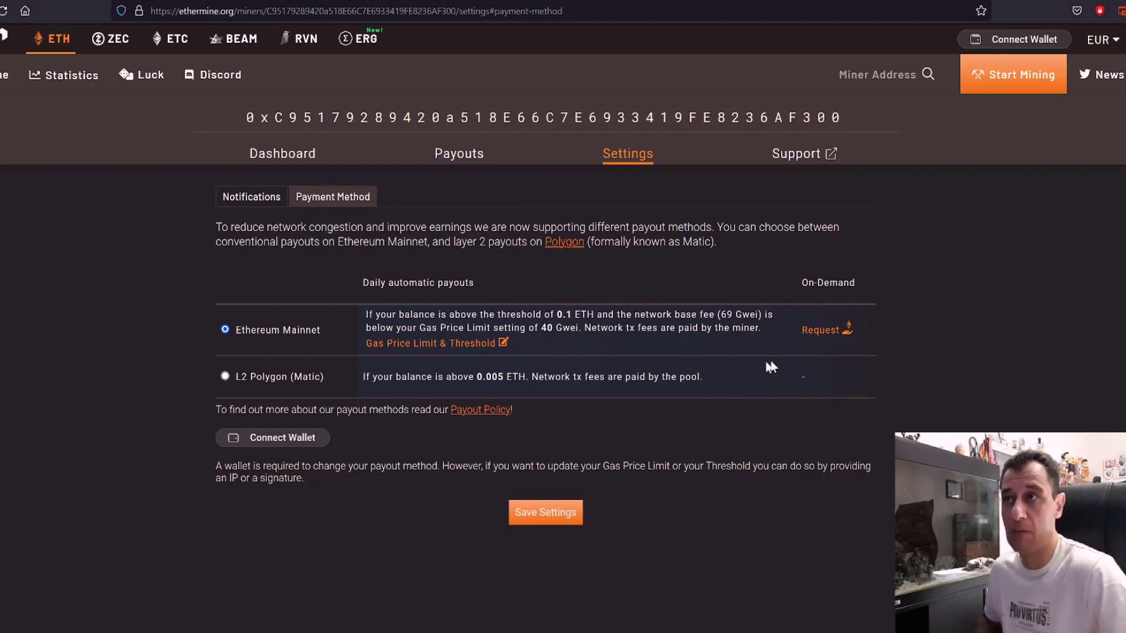
# Open the manual payout request and highlight its 21 000 gas and Gwei network-fee figures.
pyautogui.click(833, 333)
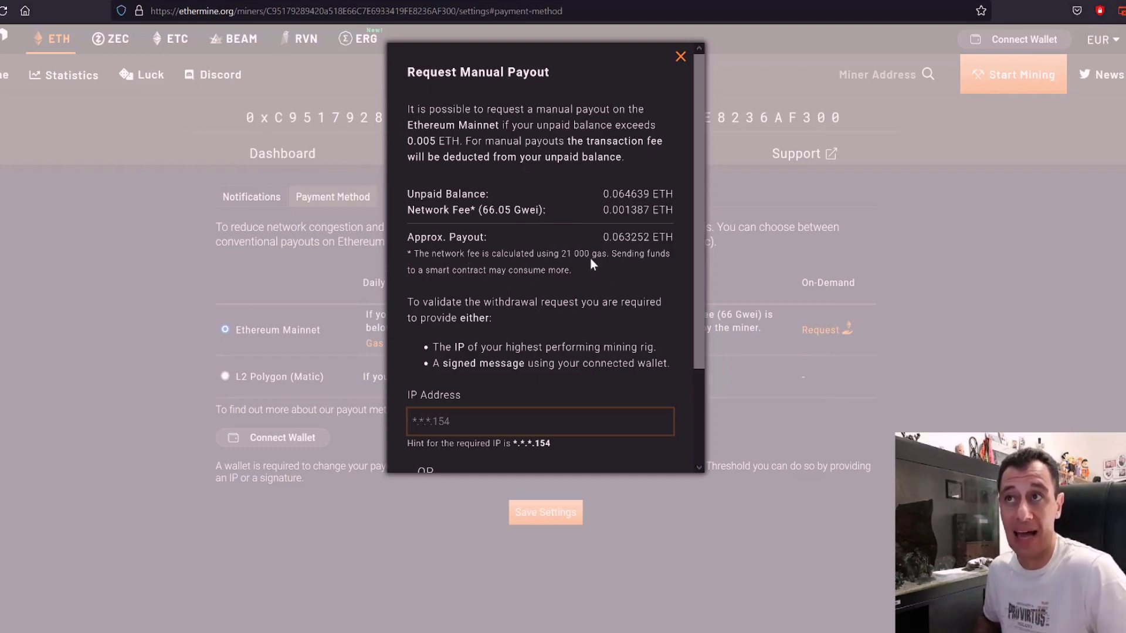
pyautogui.moveTo(607, 254); pyautogui.dragTo(562, 252)
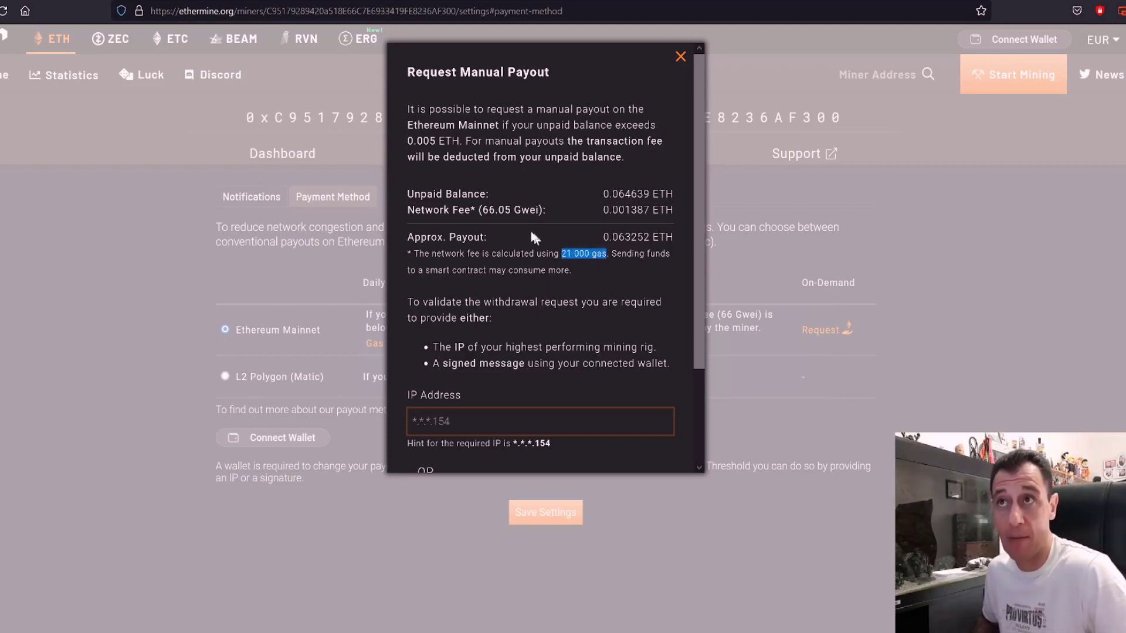
pyautogui.click(490, 209)
pyautogui.moveTo(491, 210); pyautogui.dragTo(540, 211)
pyautogui.click(608, 234)
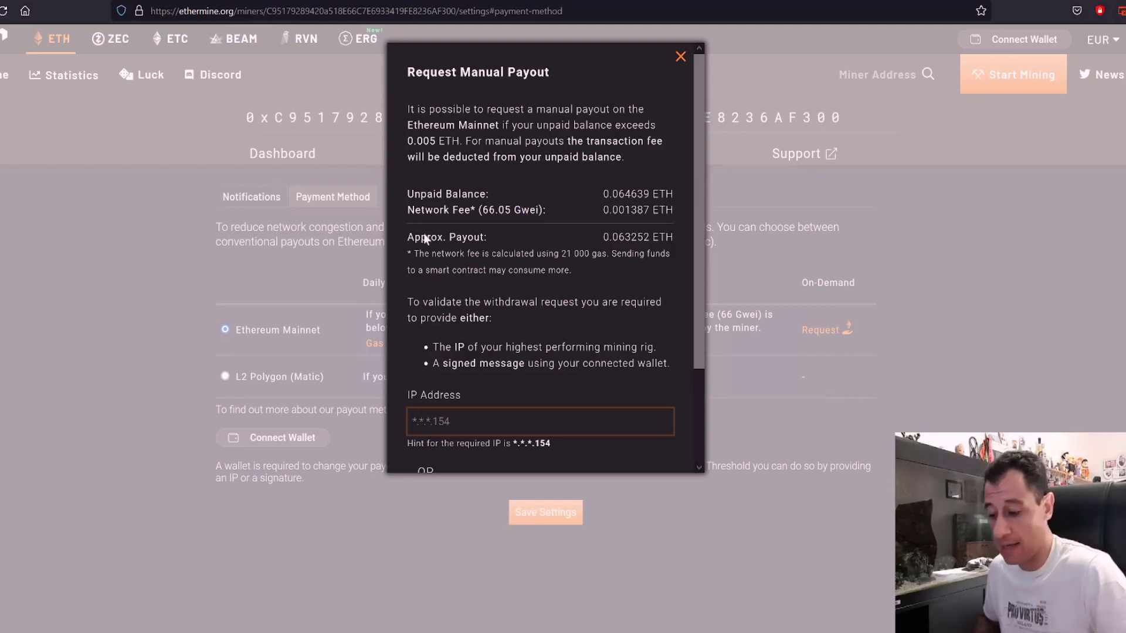
# In Calculator, beside the payout details, multiply 21000 gas by 63.16 Gwei to get 1326360.
pyautogui.press('XF86Calculator')
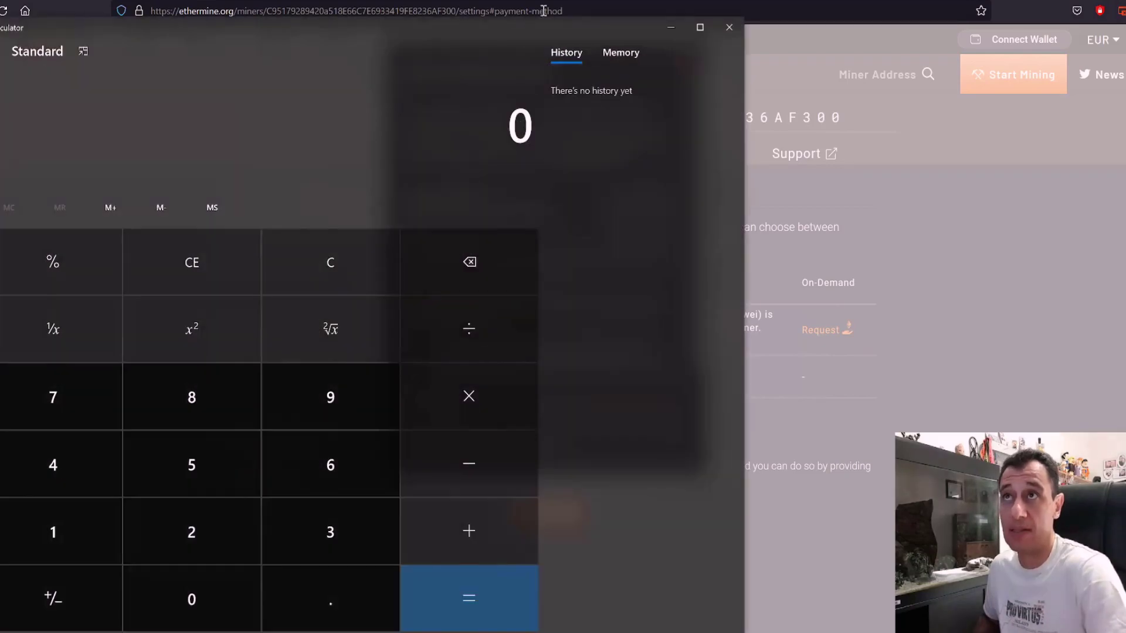
pyautogui.moveTo(547, 22); pyautogui.dragTo(325, 265)
pyautogui.write('210000')
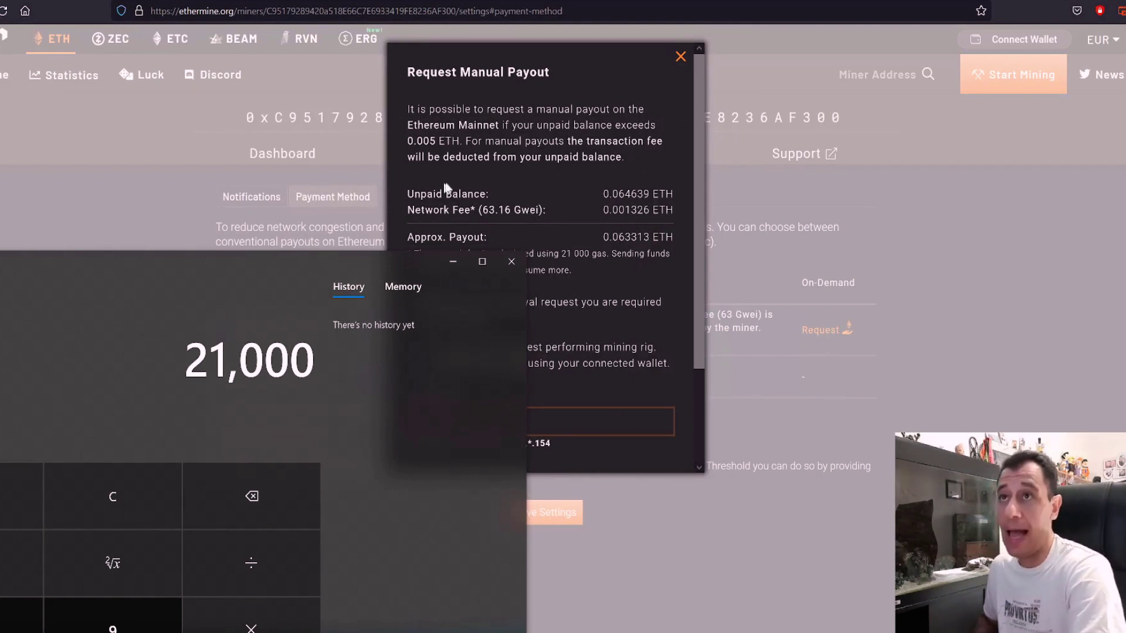
pyautogui.press('*')
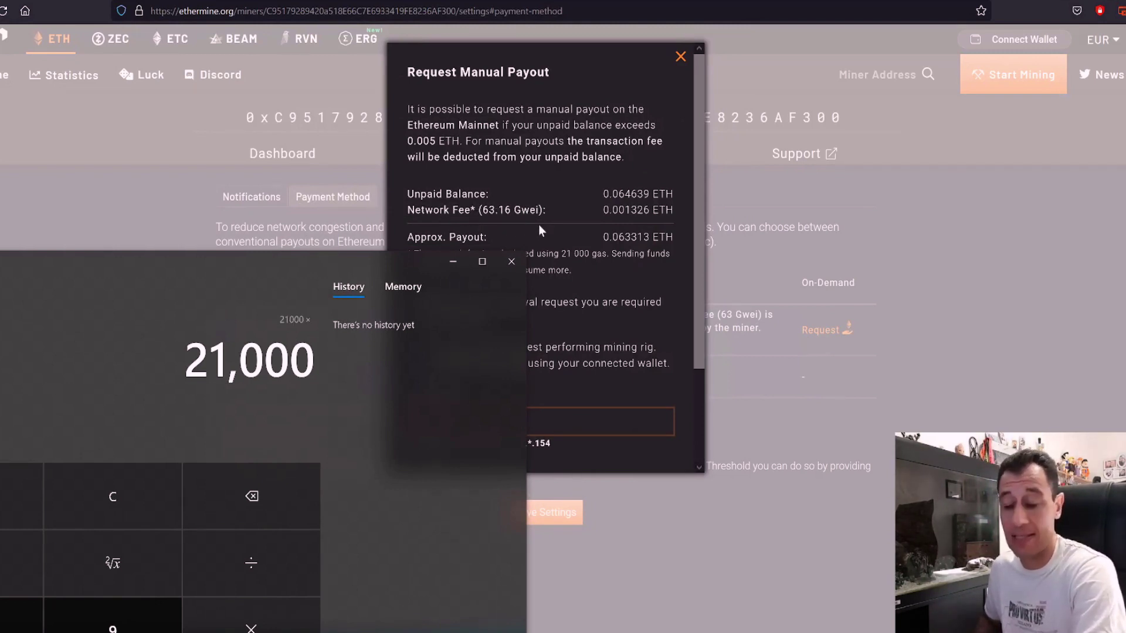
pyautogui.write('63.16')
pyautogui.press('Return')
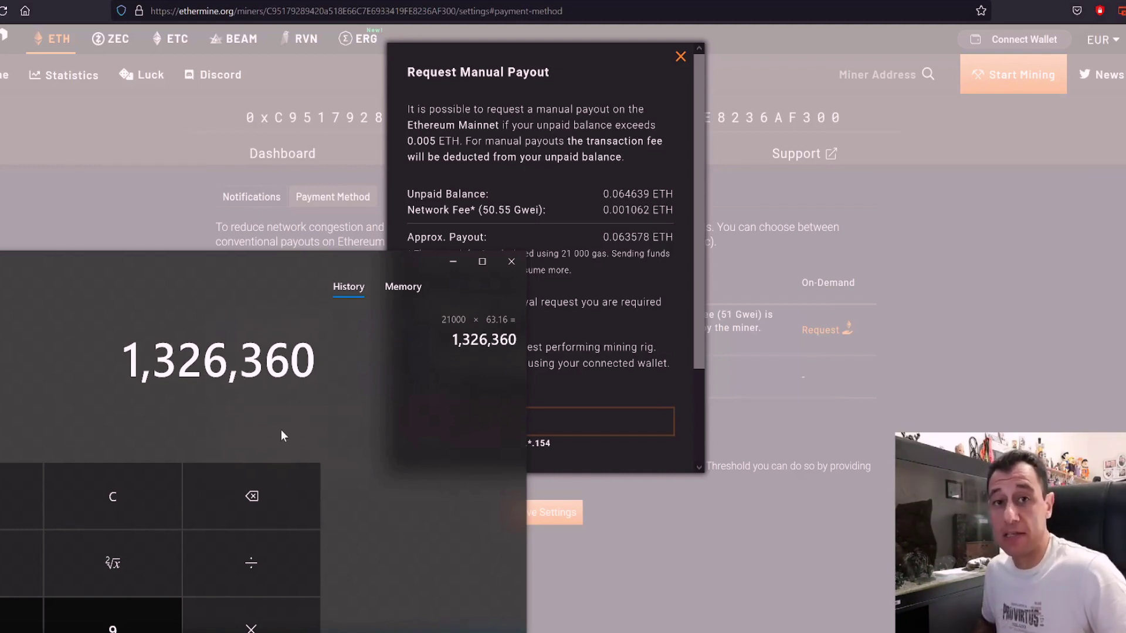
# Multiply 1326360 by 0.000000001 to get a 0.00132636 ETH network fee.
pyautogui.press('*')
pyautogui.write('0.')
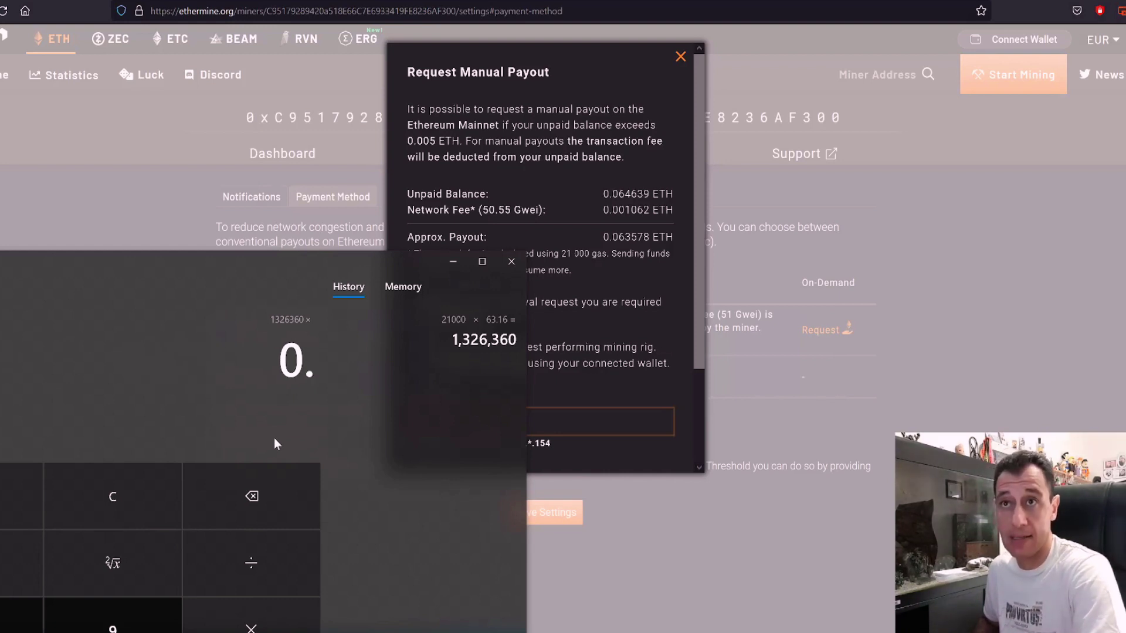
pyautogui.write('000')
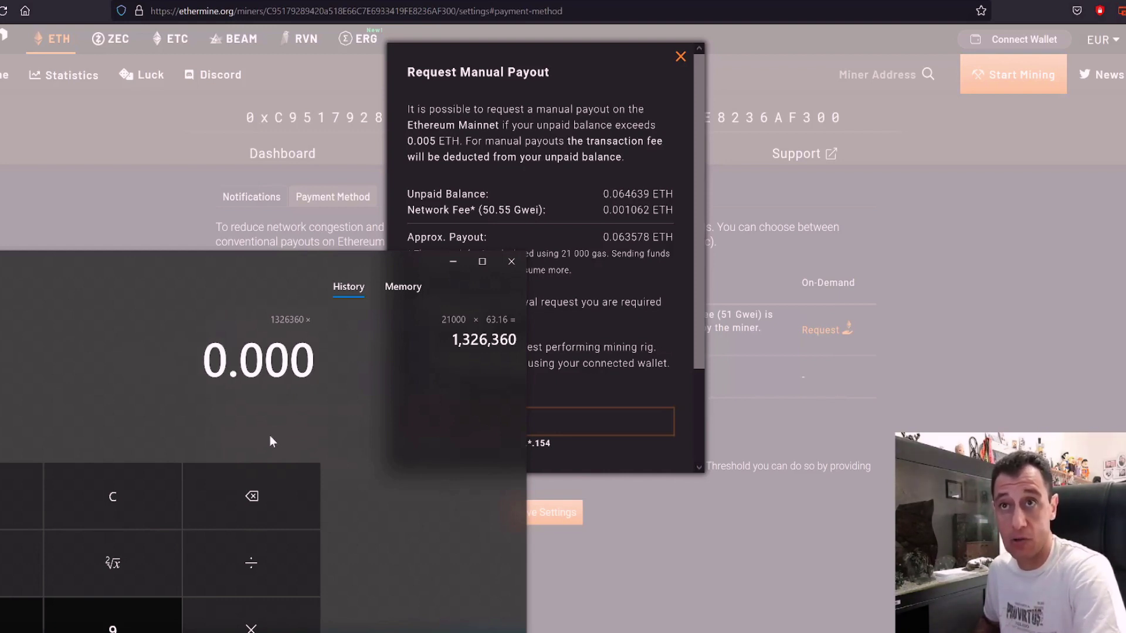
pyautogui.write('000001')
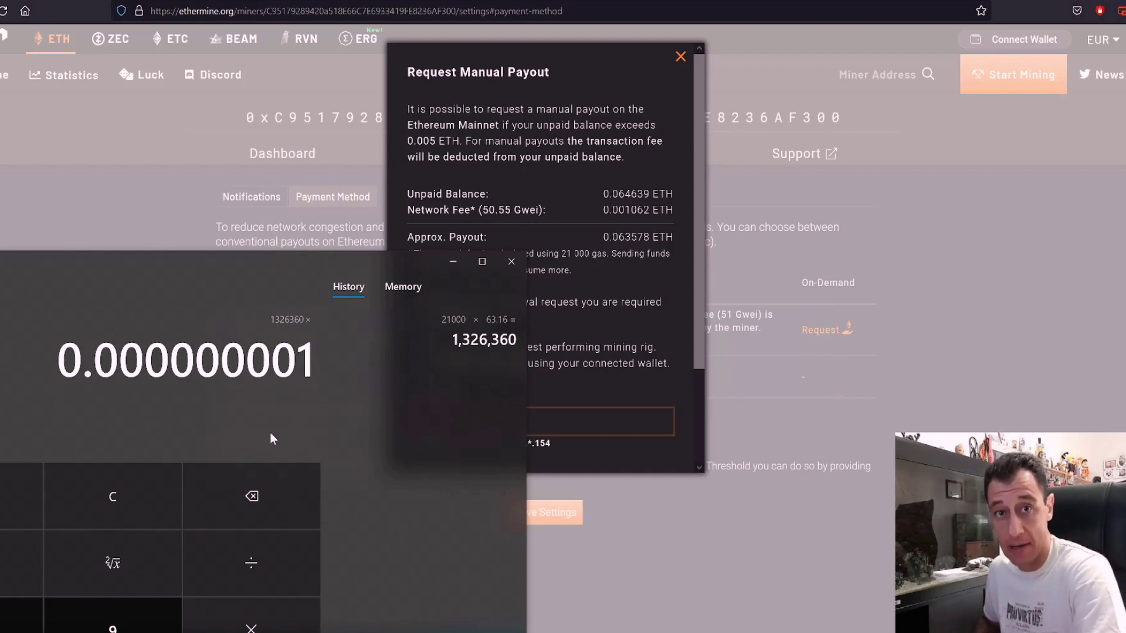
pyautogui.hotkey('ctrl', 'shift', 'd')
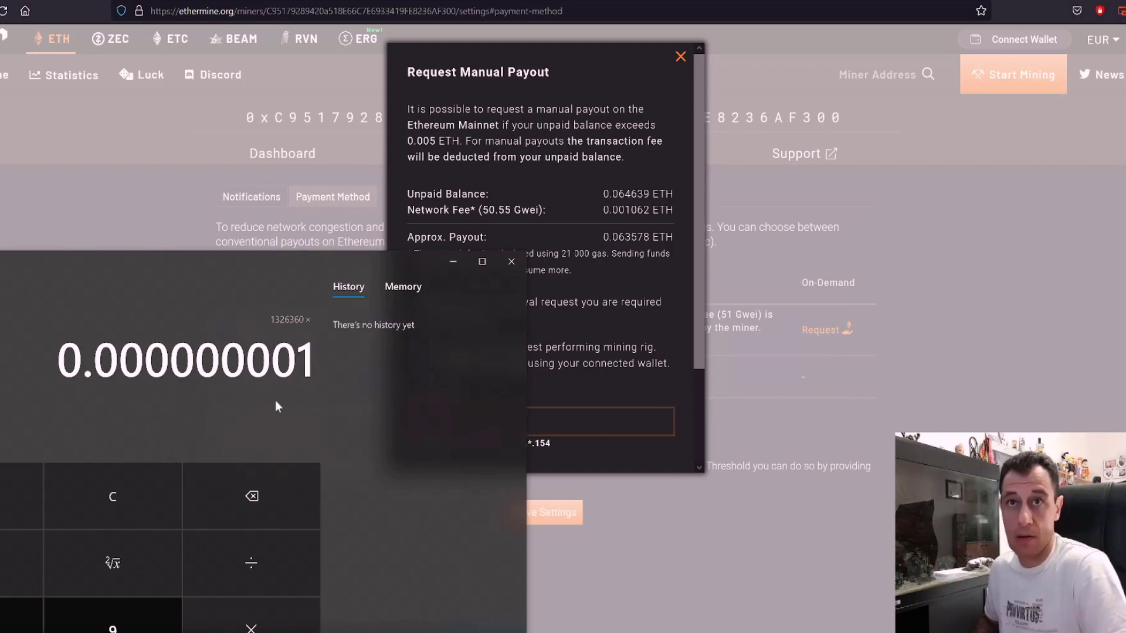
pyautogui.press('Return')
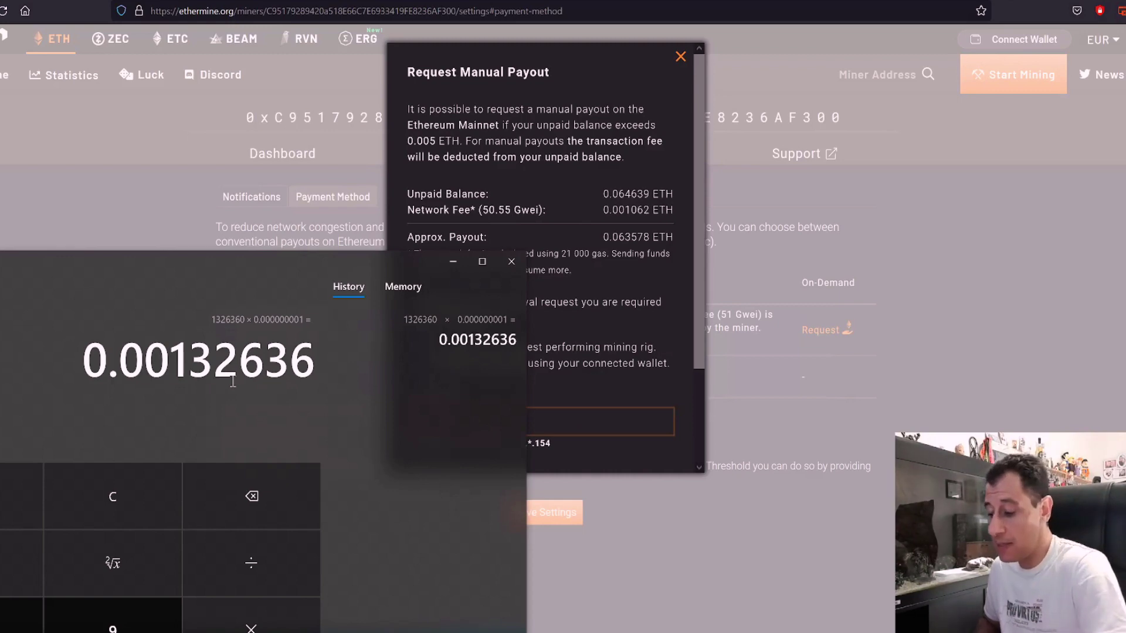
# Multiply the 0.00132636 ETH fee by the €2,643.75 ETH price, giving about €3.51.
pyautogui.press('*')
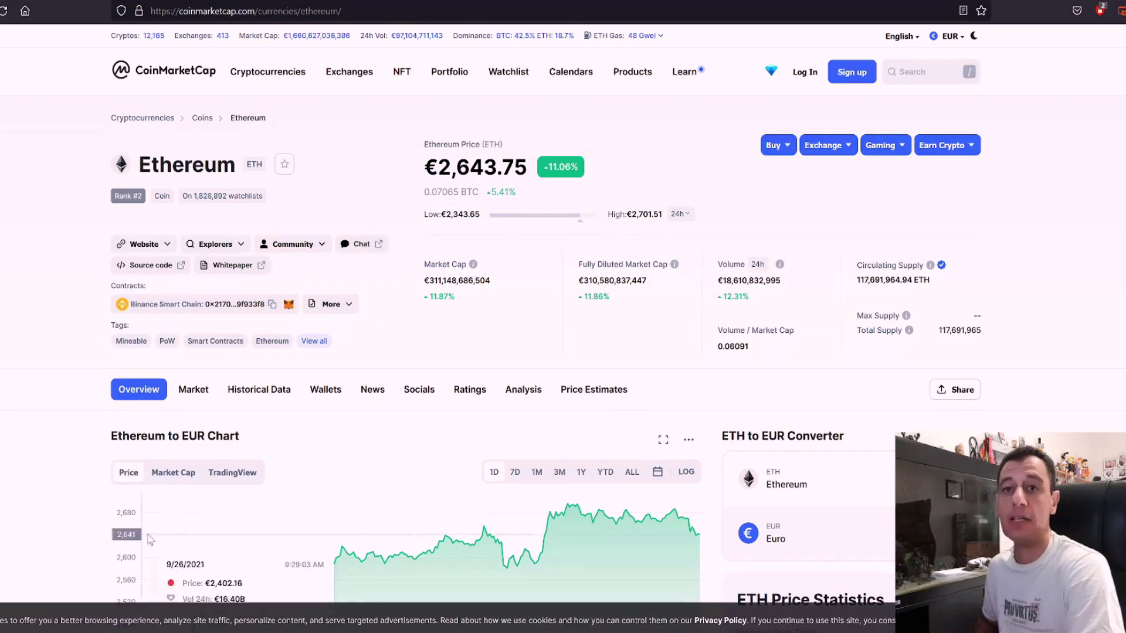
pyautogui.hotkey('alt', 'Tab')
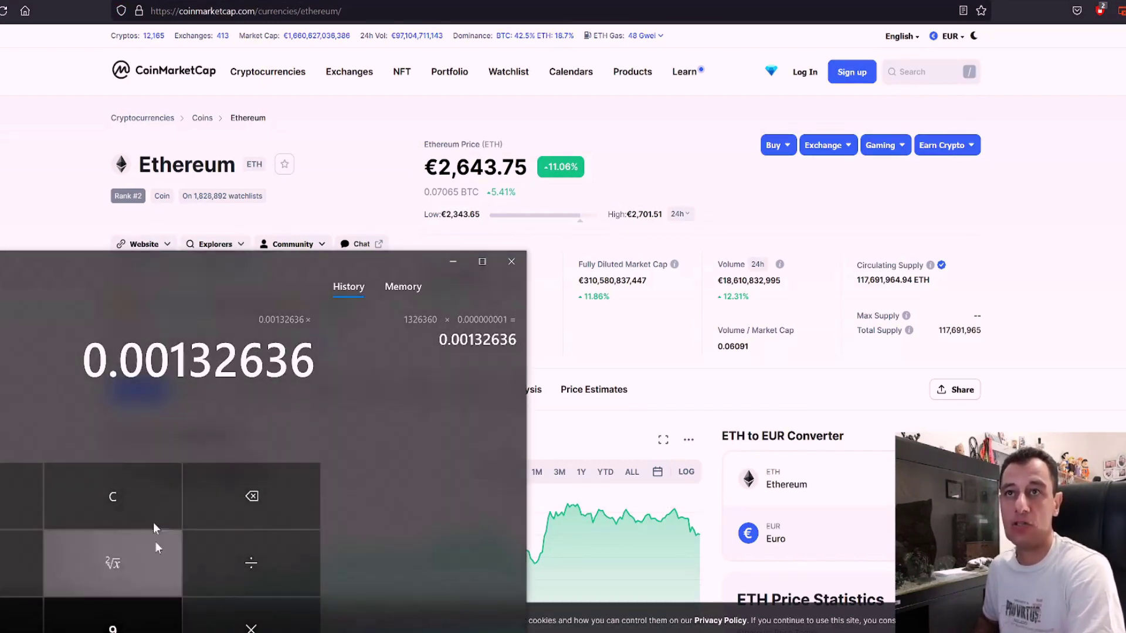
pyautogui.write('2')
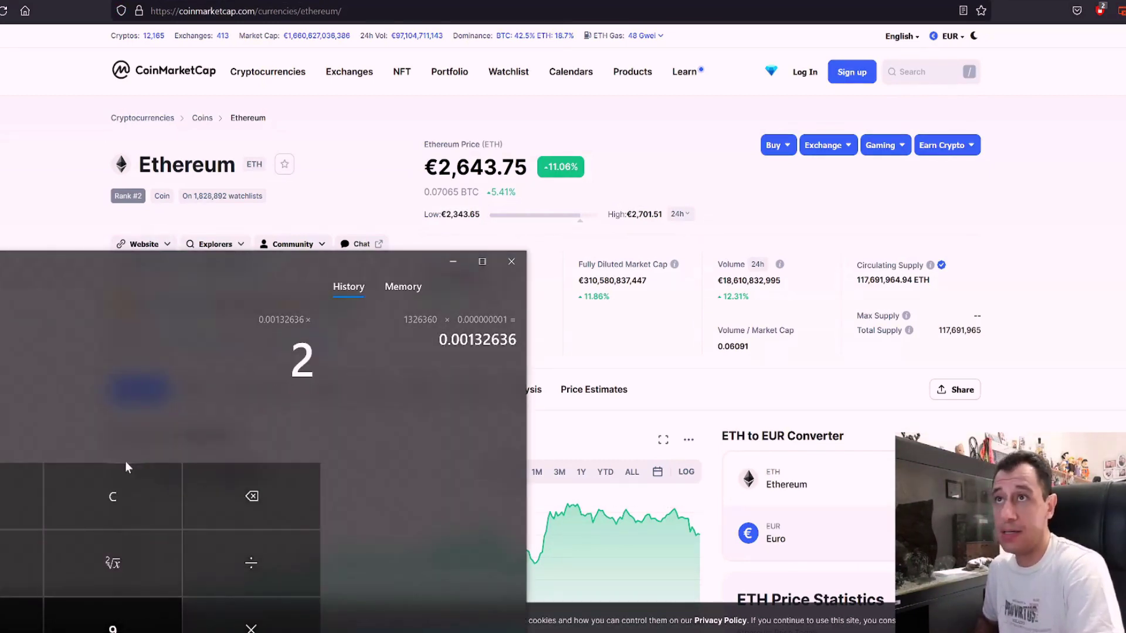
pyautogui.write('643.75')
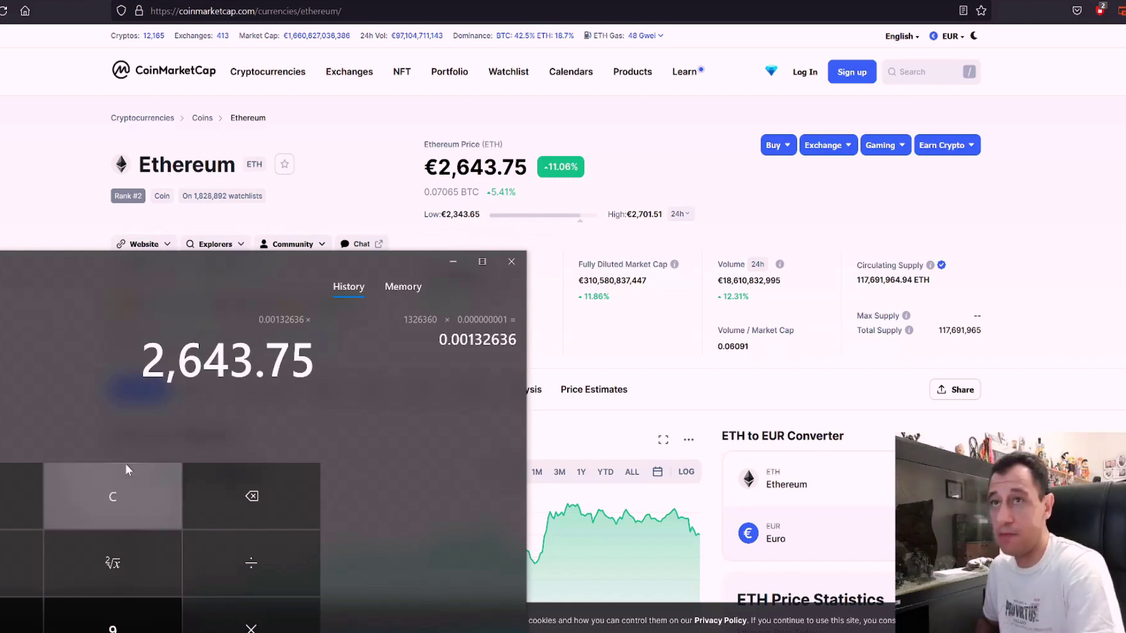
pyautogui.press('Return')
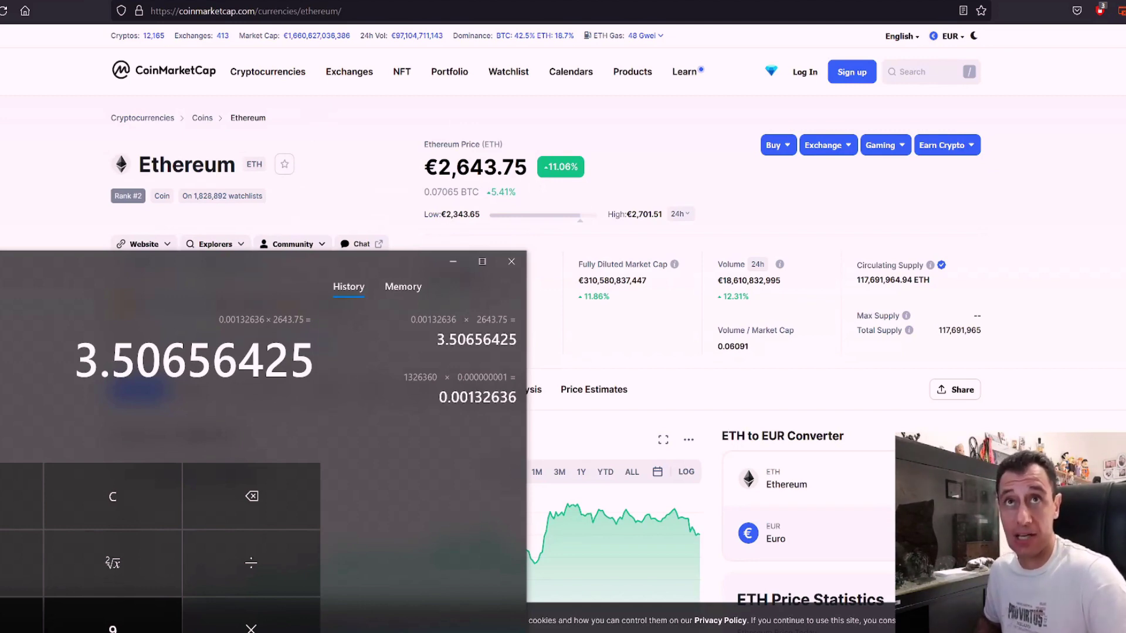
pyautogui.click(65, 0)
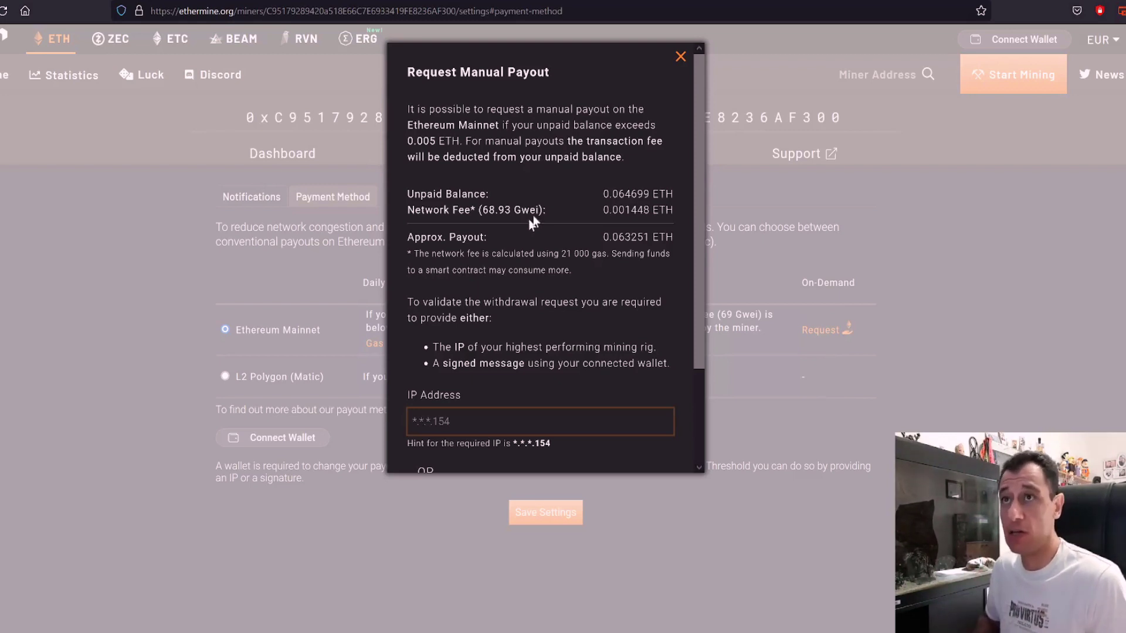
pyautogui.moveTo(596, 210); pyautogui.dragTo(674, 210)
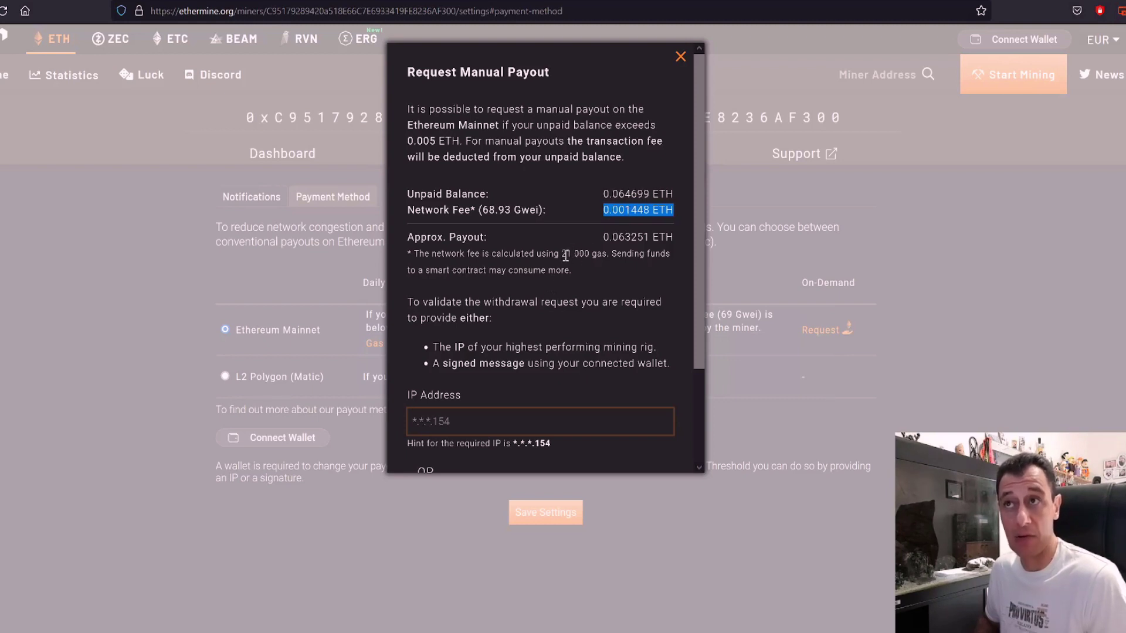
pyautogui.moveTo(561, 254); pyautogui.dragTo(594, 254)
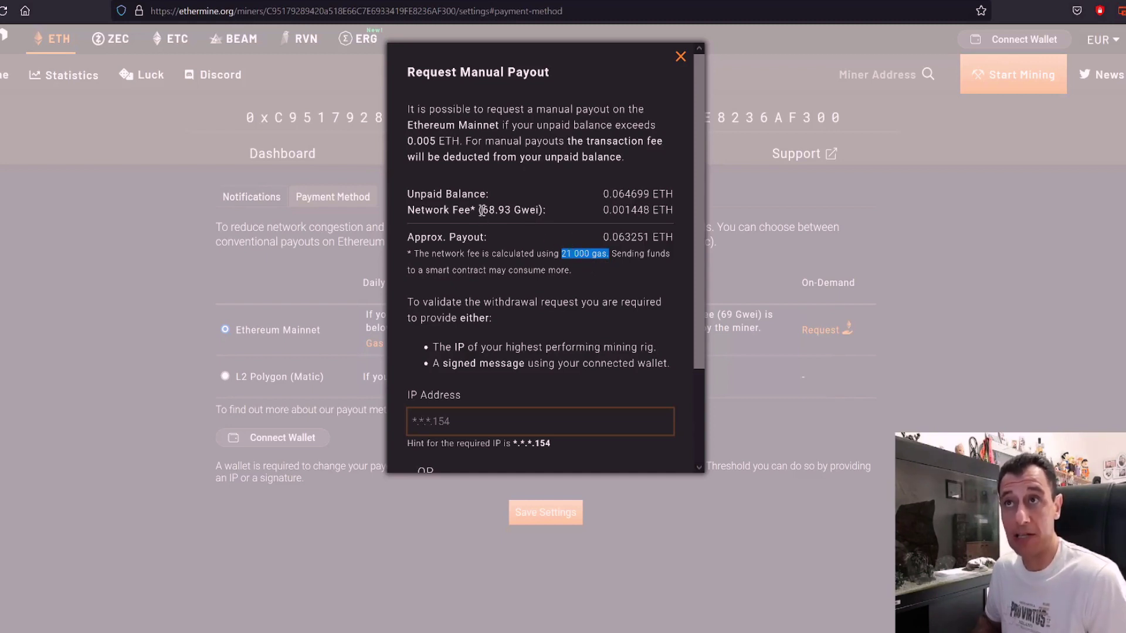
pyautogui.moveTo(482, 210); pyautogui.dragTo(540, 208)
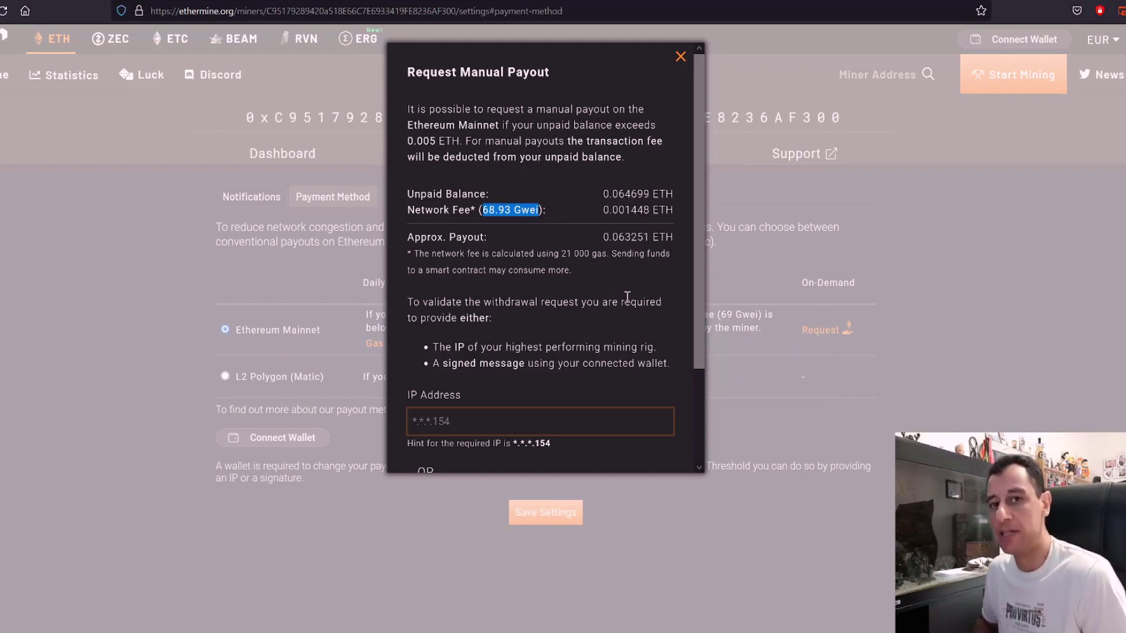
pyautogui.moveTo(599, 214); pyautogui.dragTo(619, 216)
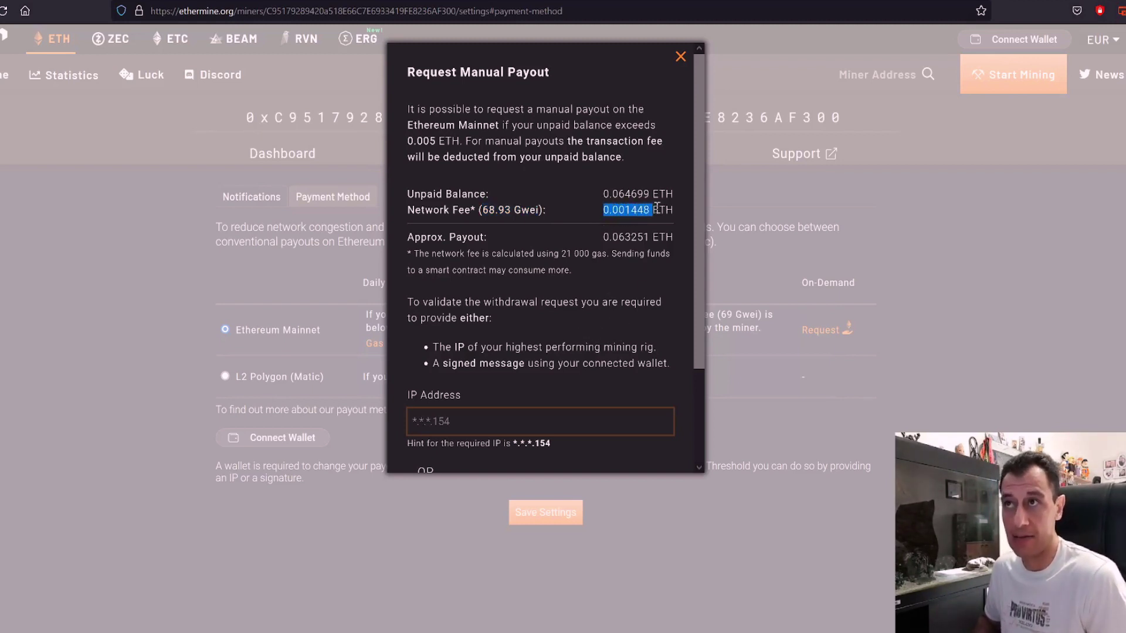
pyautogui.moveTo(660, 209); pyautogui.dragTo(673, 209)
pyautogui.click(667, 211)
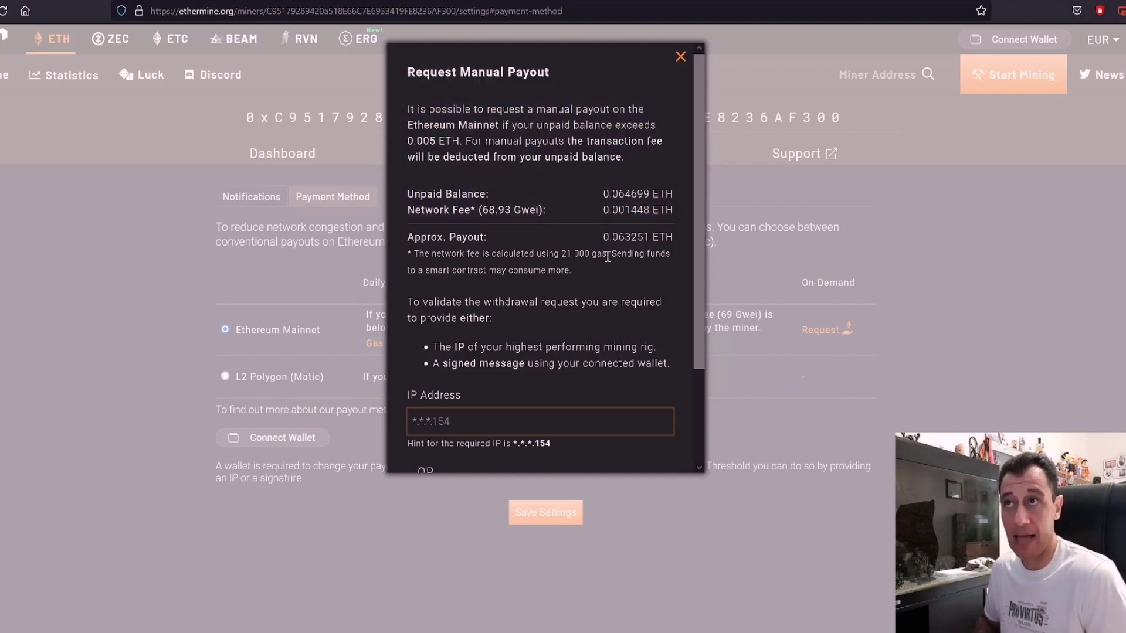
pyautogui.moveTo(604, 209); pyautogui.dragTo(668, 209)
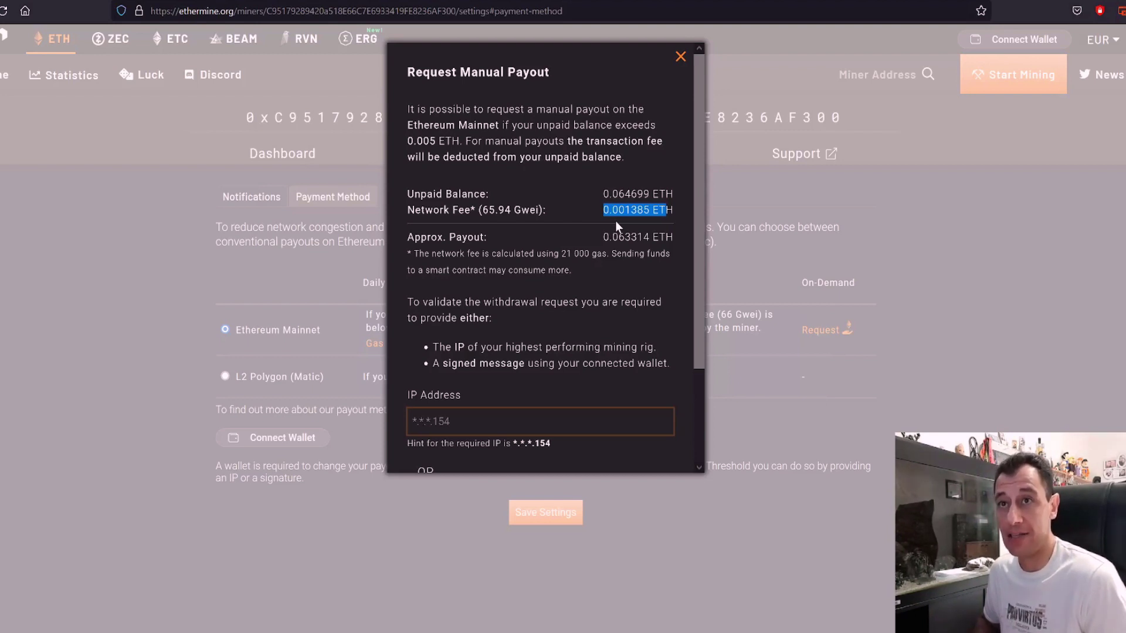
pyautogui.click(614, 220)
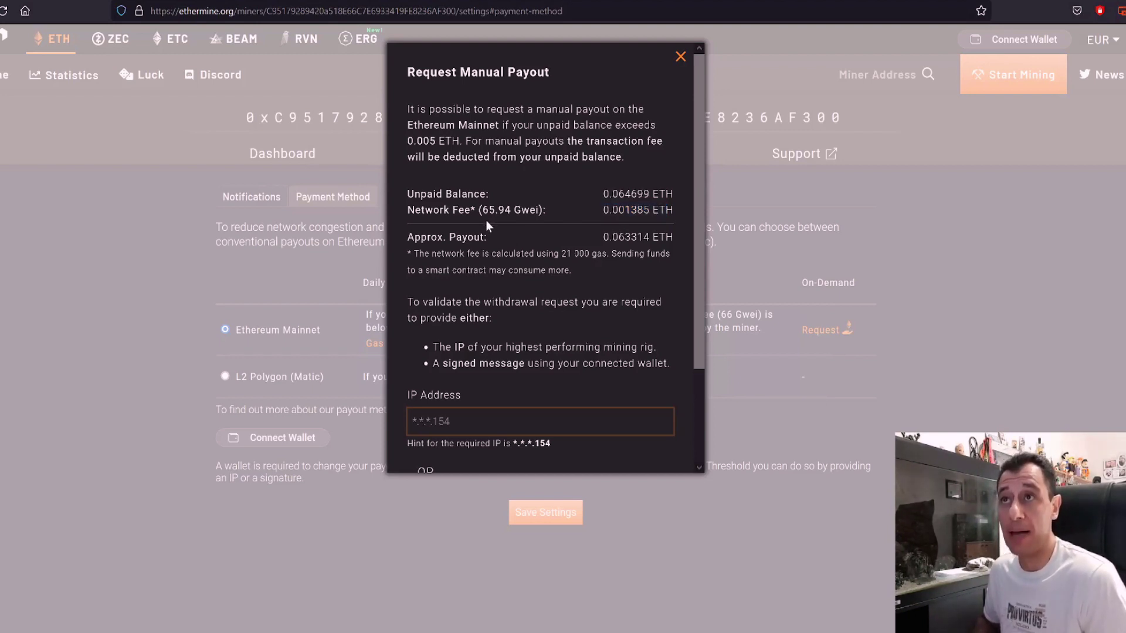
pyautogui.moveTo(482, 210); pyautogui.dragTo(528, 209)
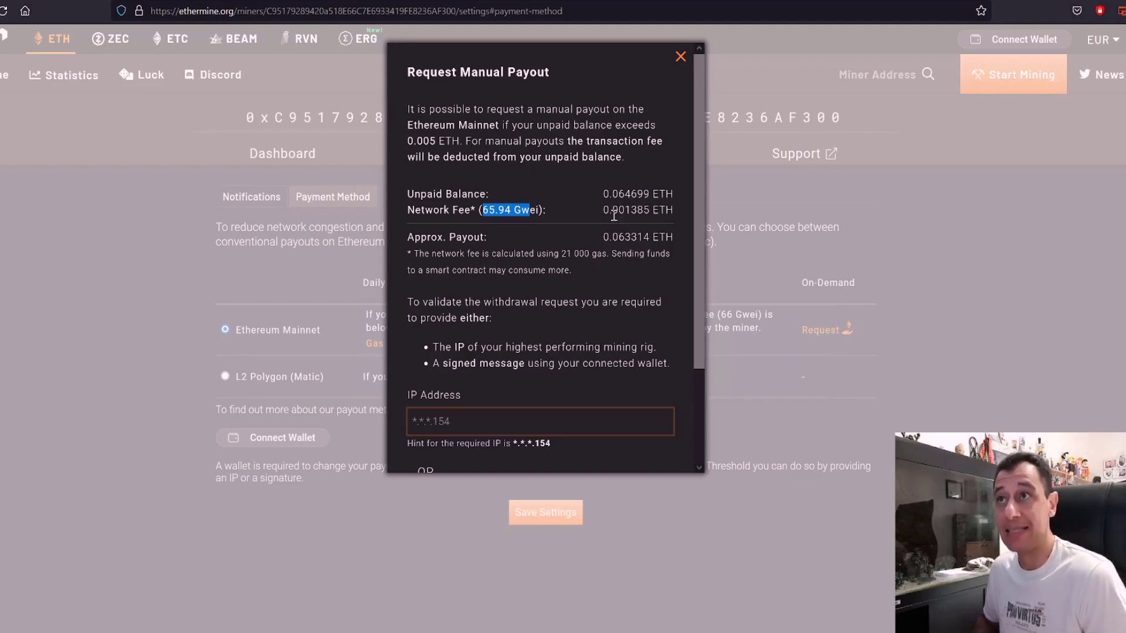
pyautogui.moveTo(625, 211); pyautogui.dragTo(667, 212)
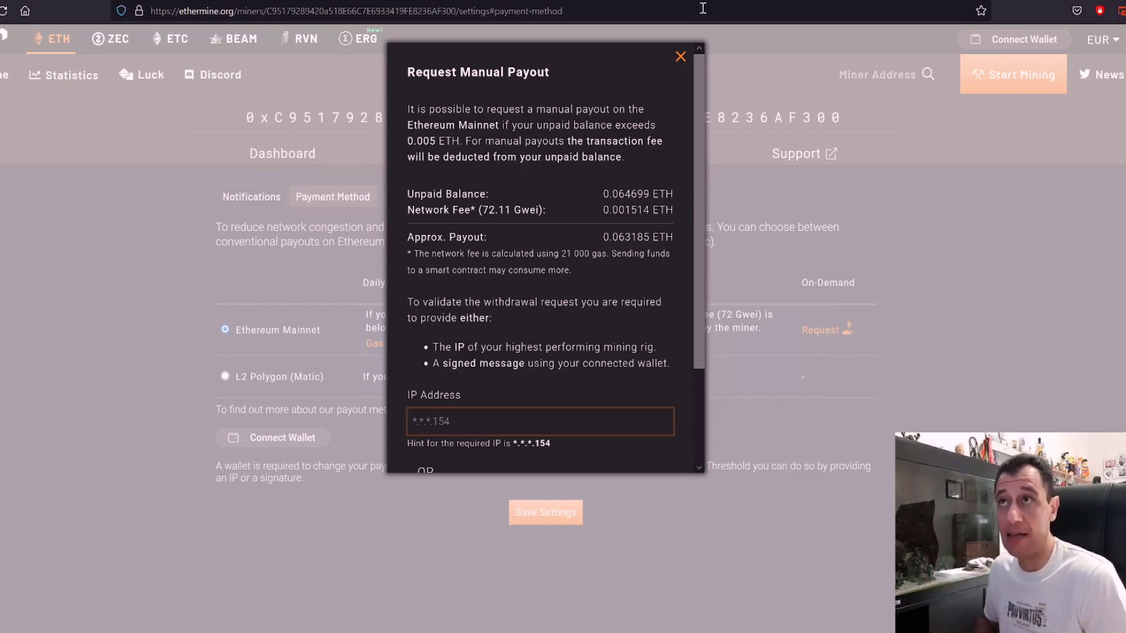
# Close the payout request and view the 0.1 ETH threshold and 40 Gwei gas limit settings.
pyautogui.click(679, 57)
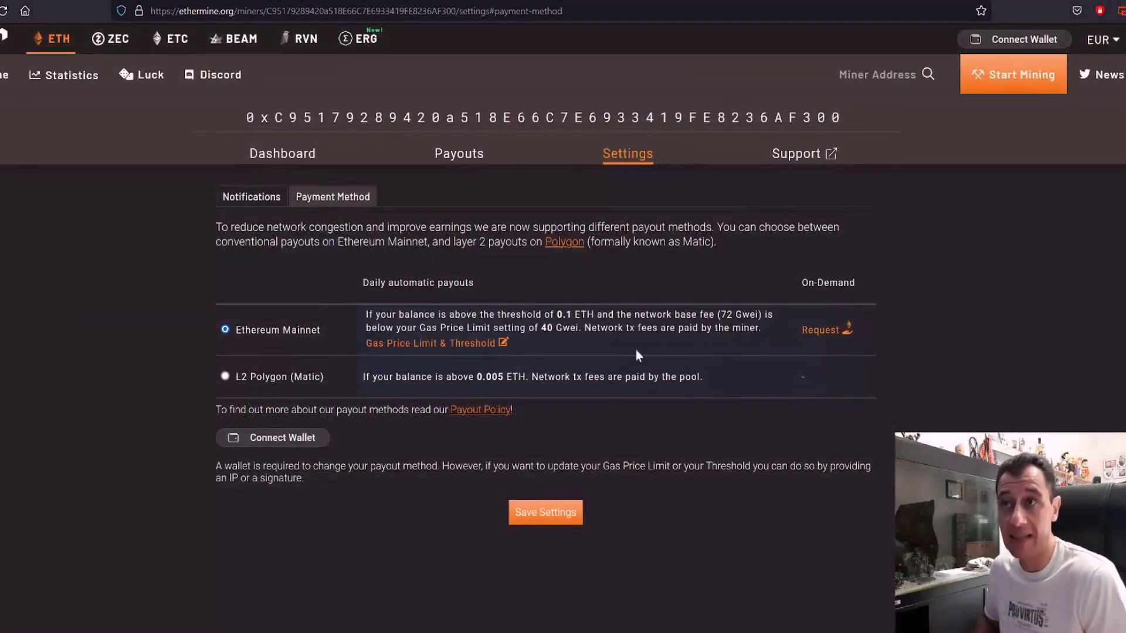
pyautogui.click(403, 343)
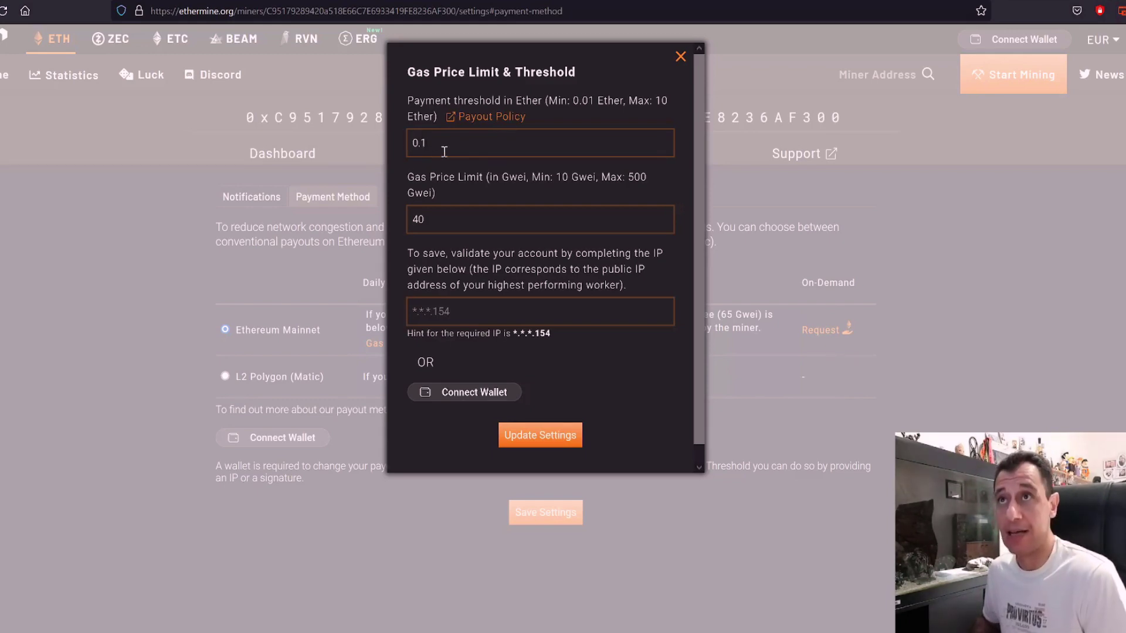
# Recheck the manual payout's 81.37 Gwei gas price, then return to the miner Dashboard.
pyautogui.click(681, 57)
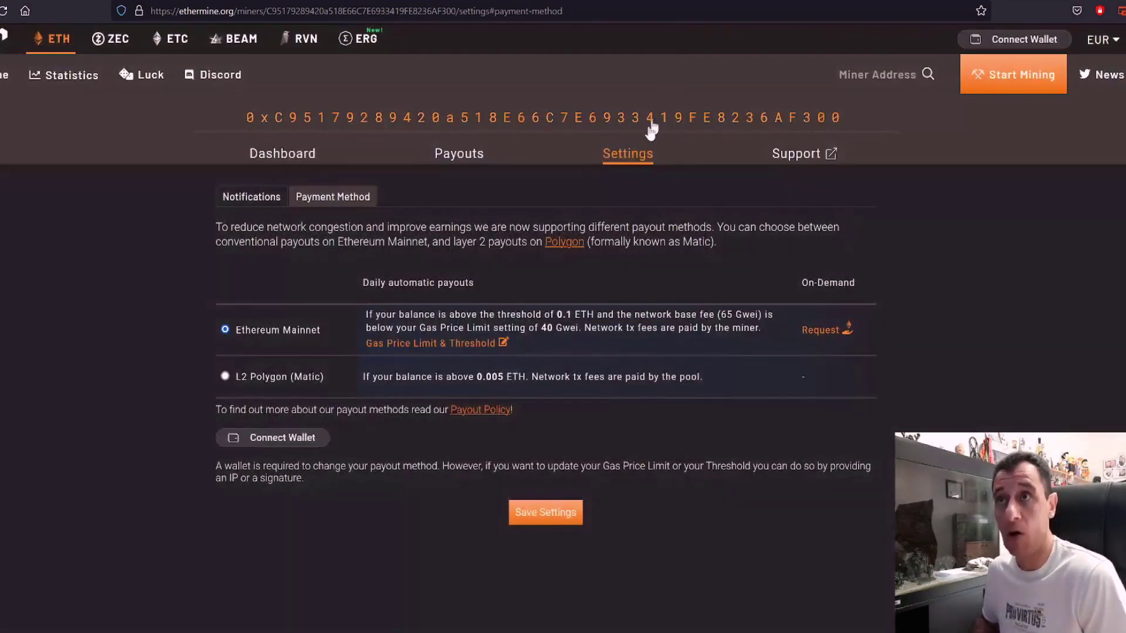
pyautogui.click(821, 332)
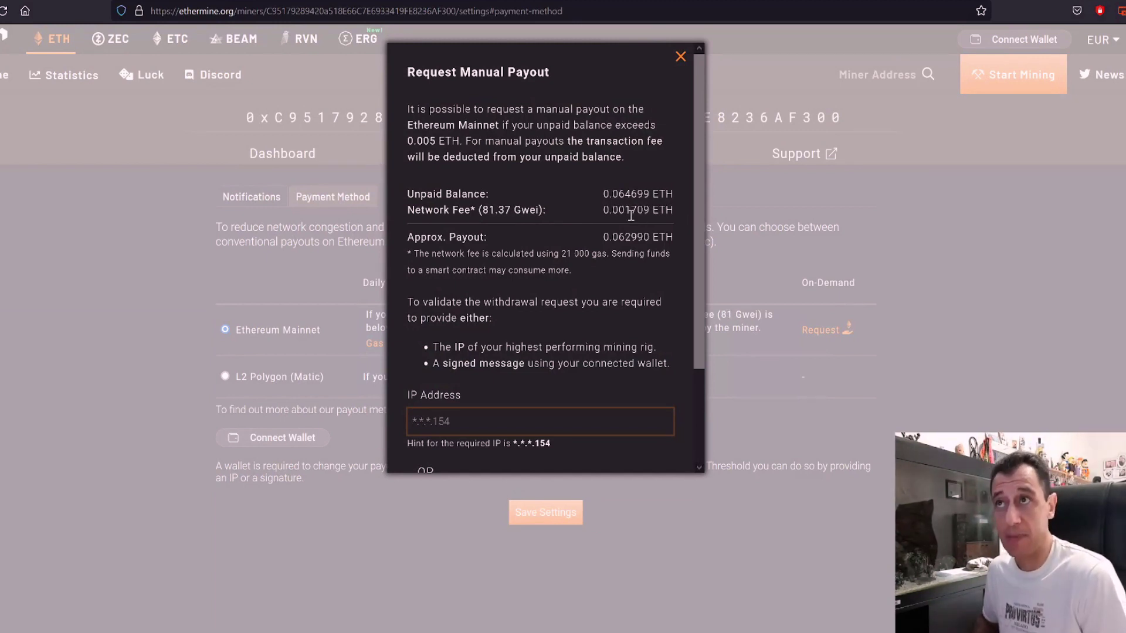
pyautogui.moveTo(482, 209); pyautogui.dragTo(516, 210)
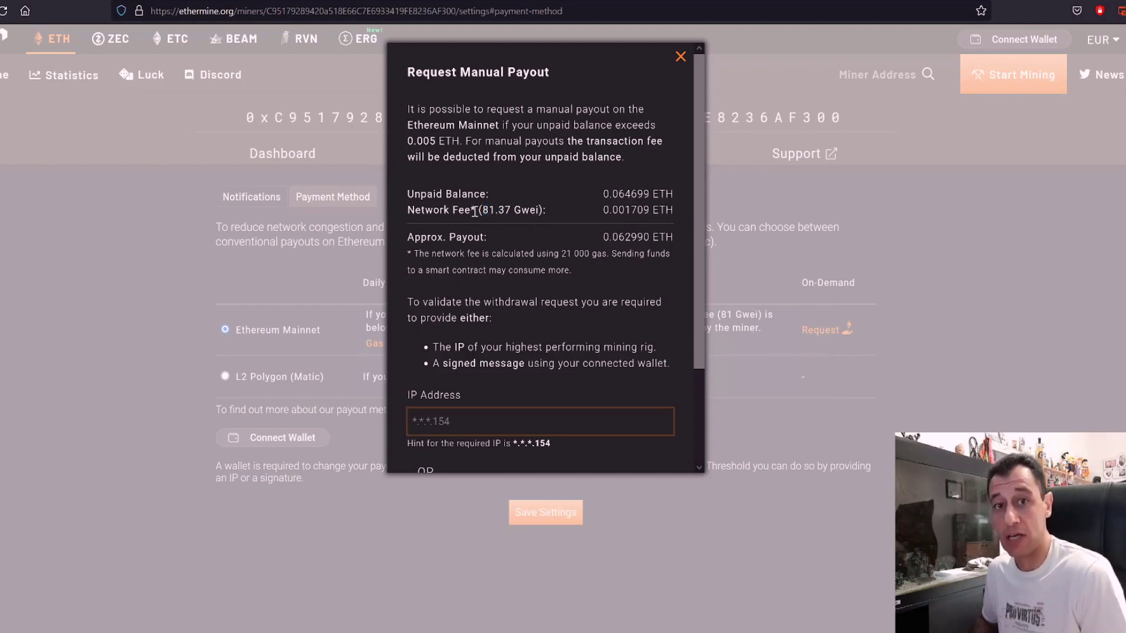
pyautogui.click(487, 215)
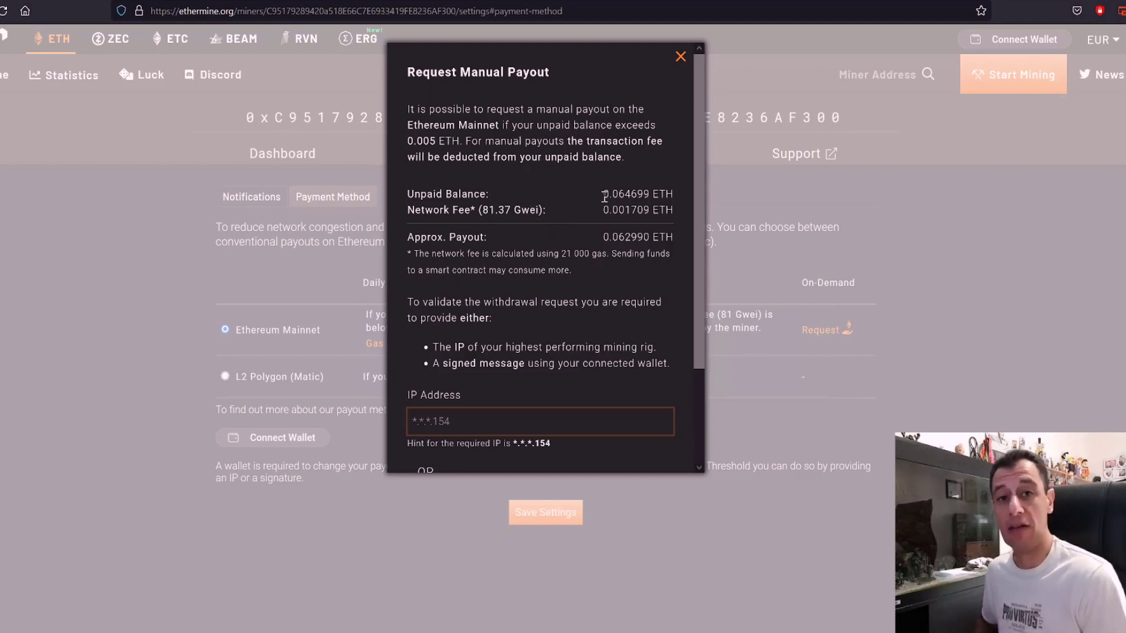
pyautogui.click(676, 57)
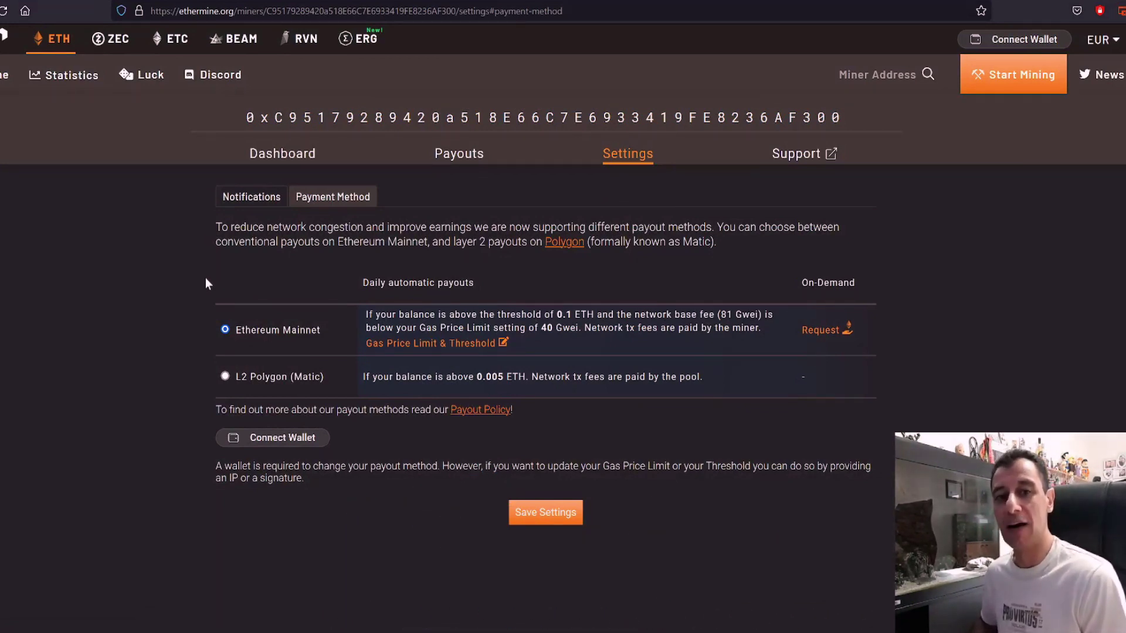
pyautogui.click(277, 168)
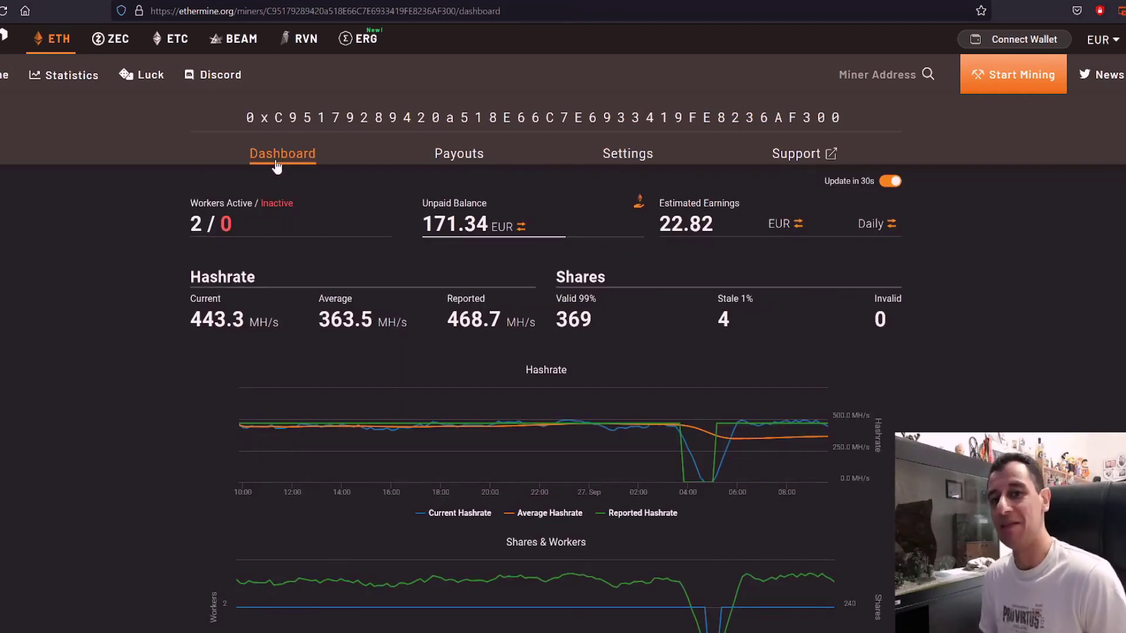